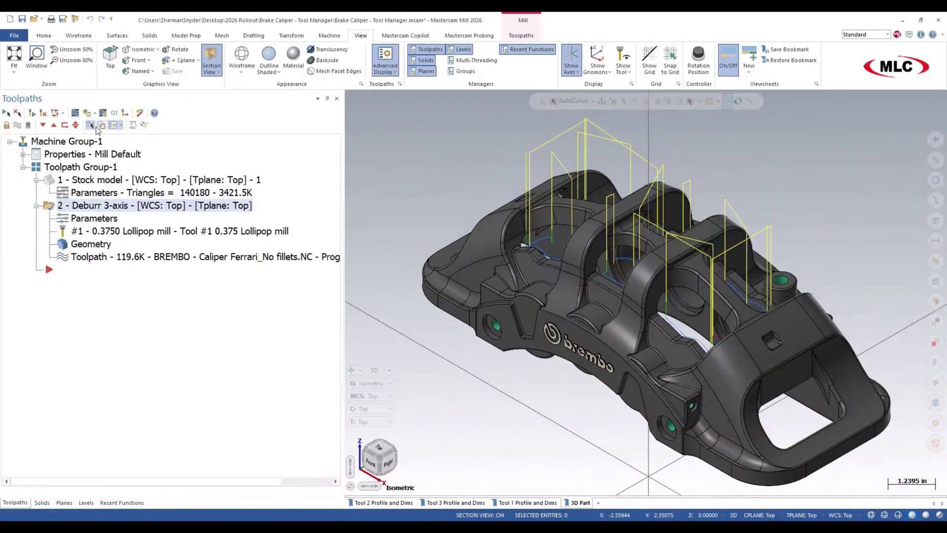
Step: Backplot and play the current deburr toolpath, then close the backplot
left_click(74, 112)
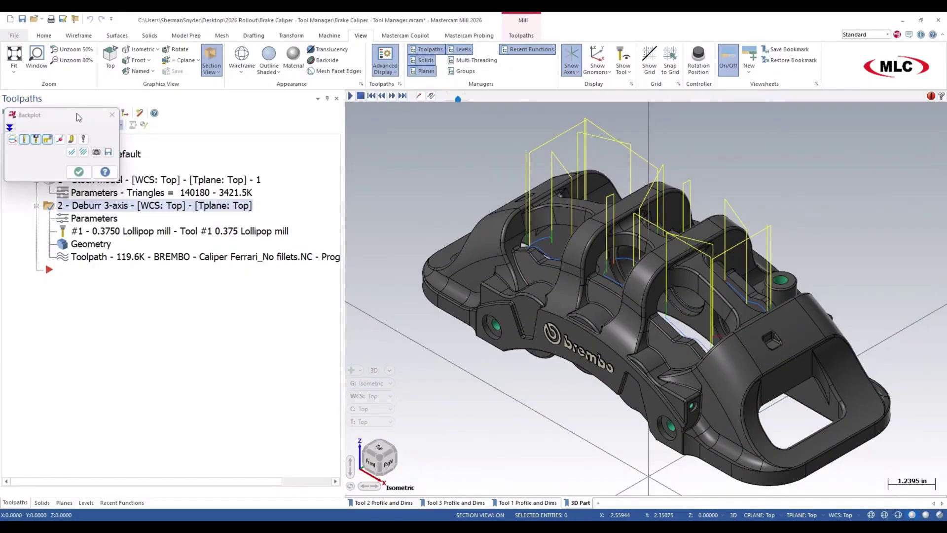
left_click(350, 96)
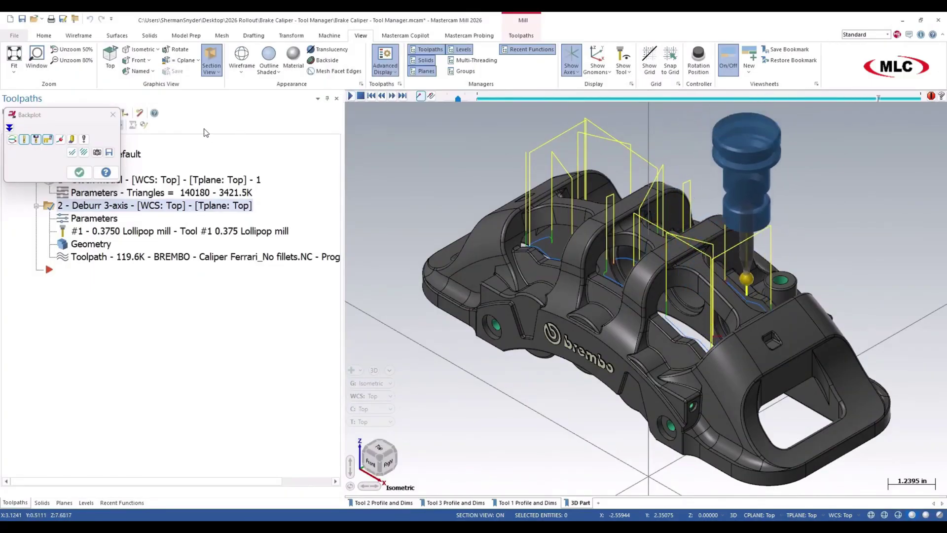
left_click(81, 173)
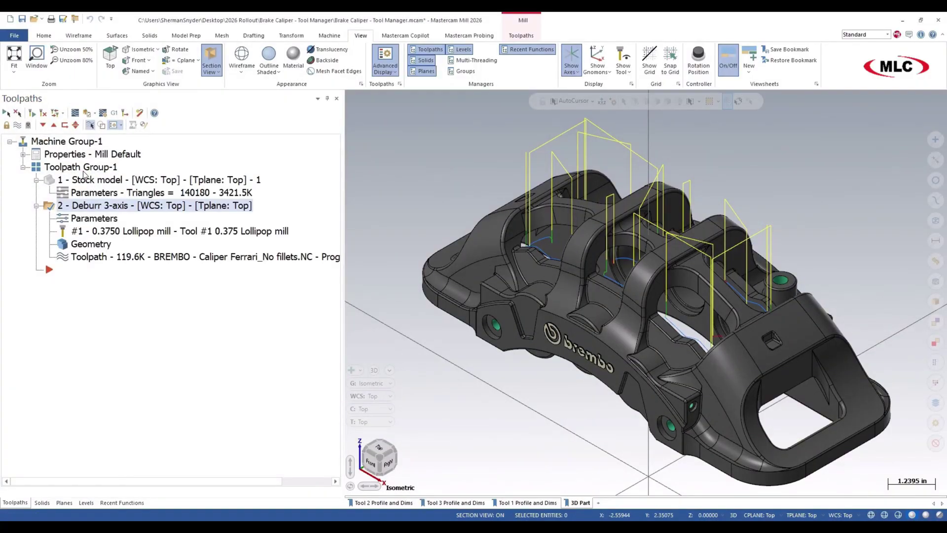
Step: Overwrite the lollipop mill's geometry with Tool Profile #3 from level 6, giving 4.0 overall length
double_click(217, 231)
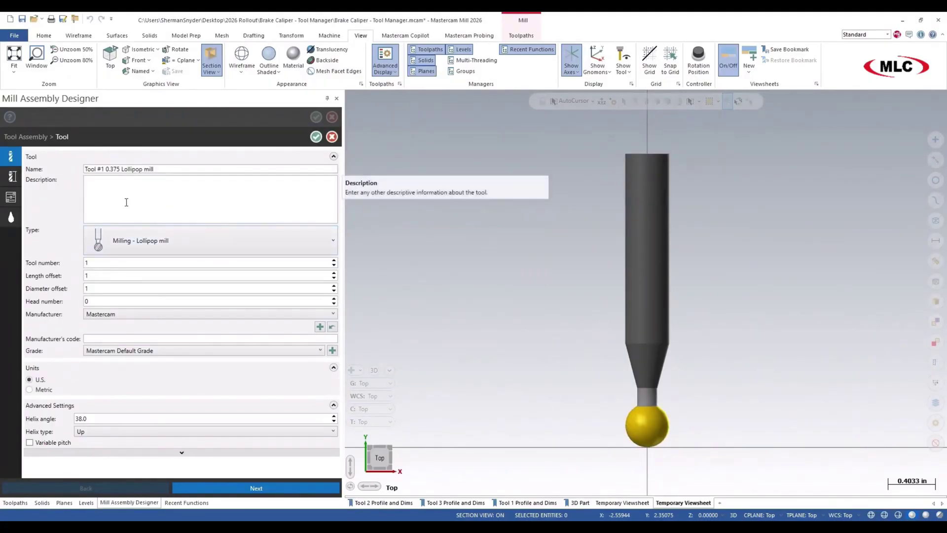
left_click(13, 178)
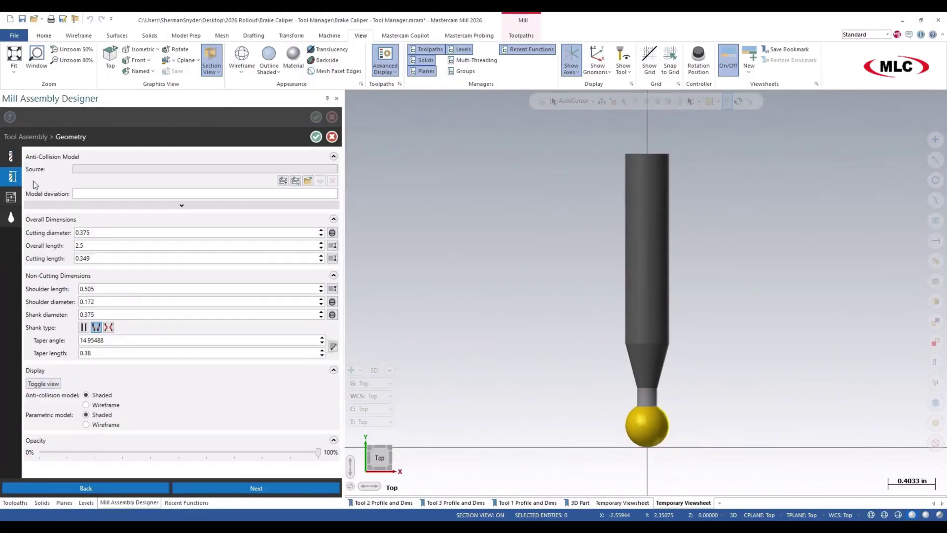
left_click(283, 182)
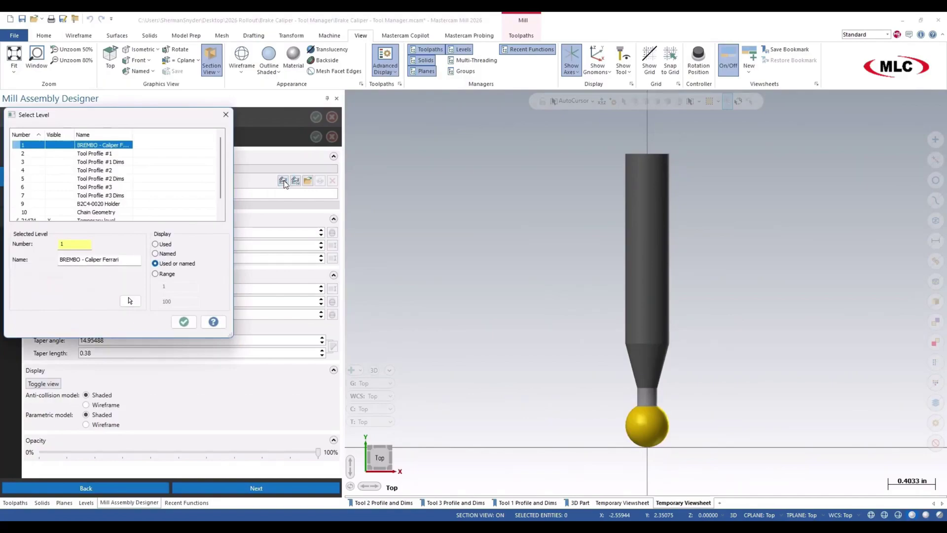
left_click(111, 187)
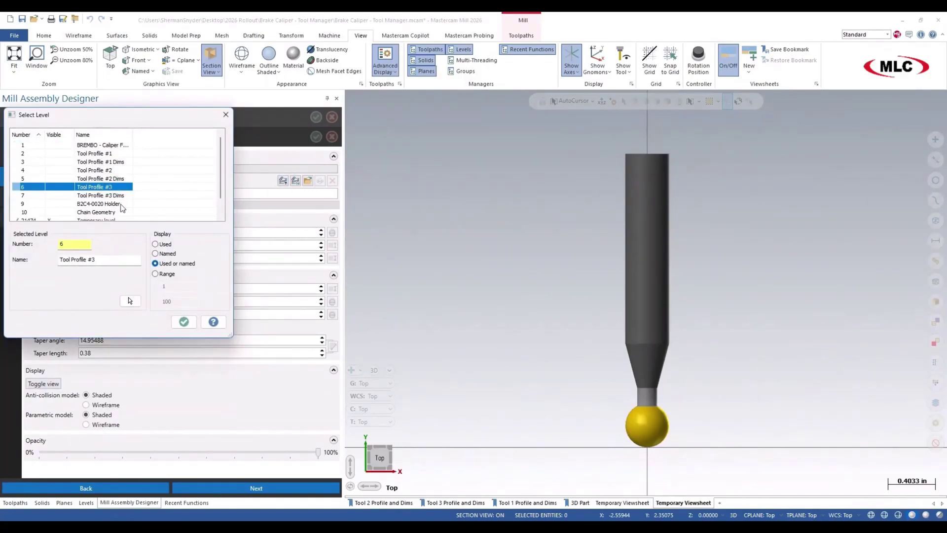
left_click(183, 322)
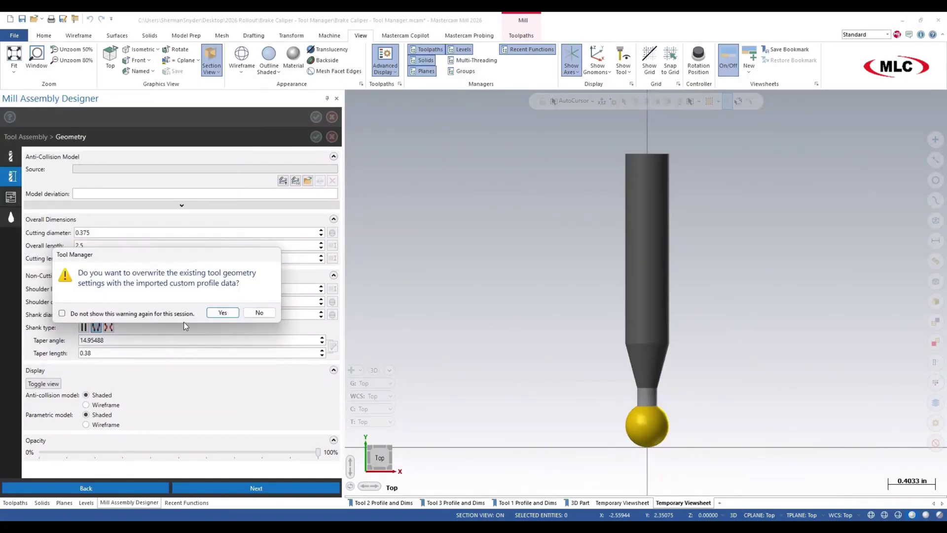
left_click(223, 313)
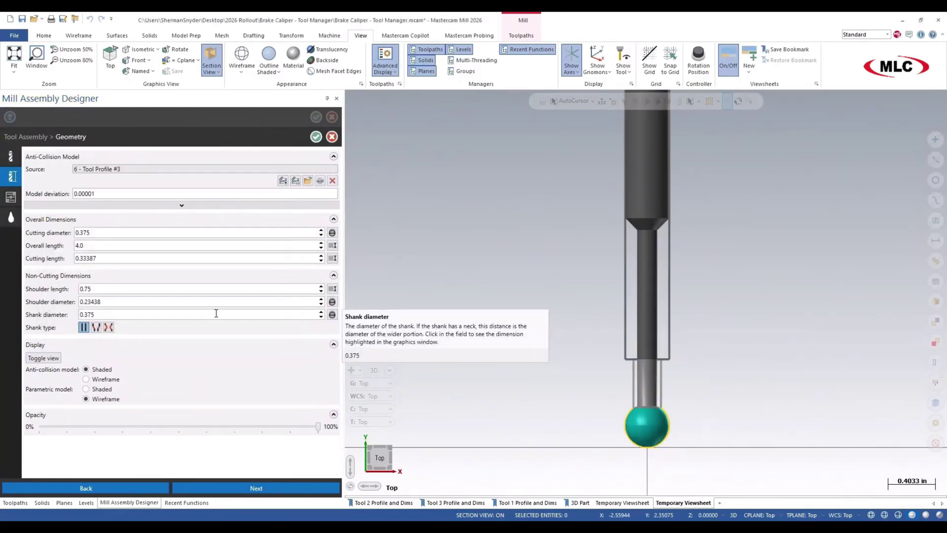
Step: Show the cutting diameter and overall length, and measure cutting length from ball bottom to shoulder corner
scroll(675, 462, "up", 5)
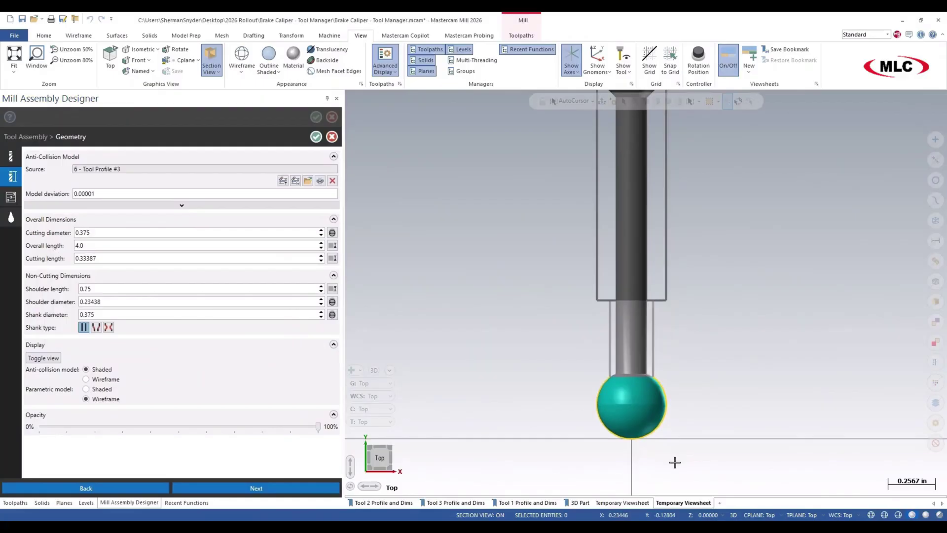
left_click(145, 234)
left_click(145, 247)
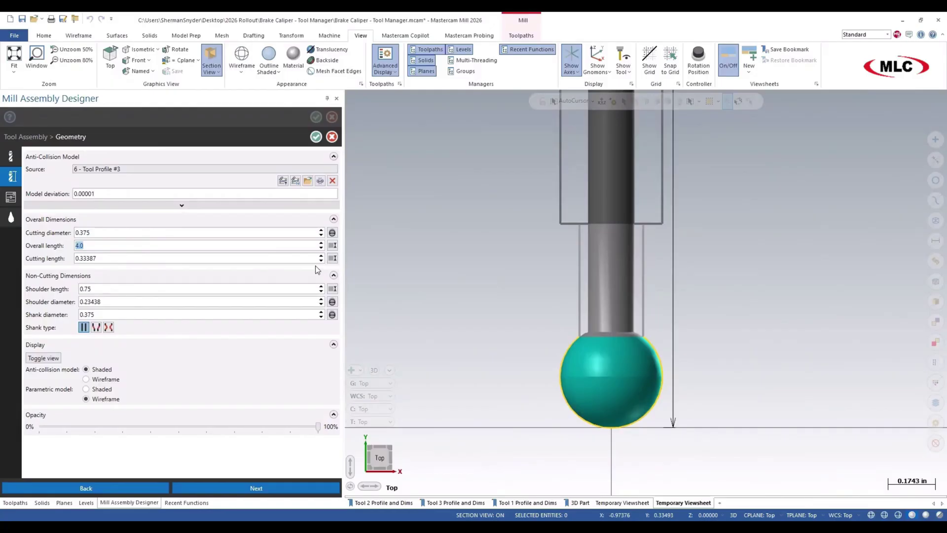
left_click(332, 258)
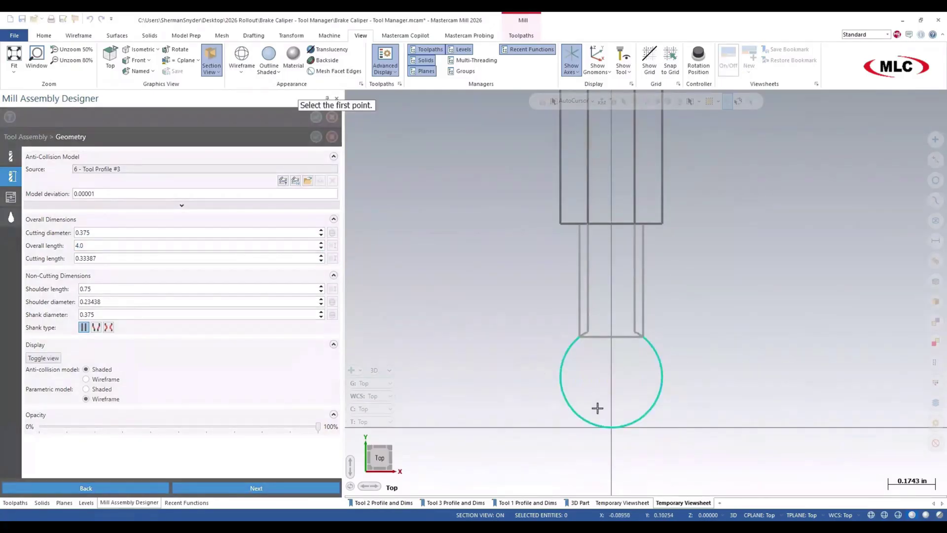
left_click(611, 427)
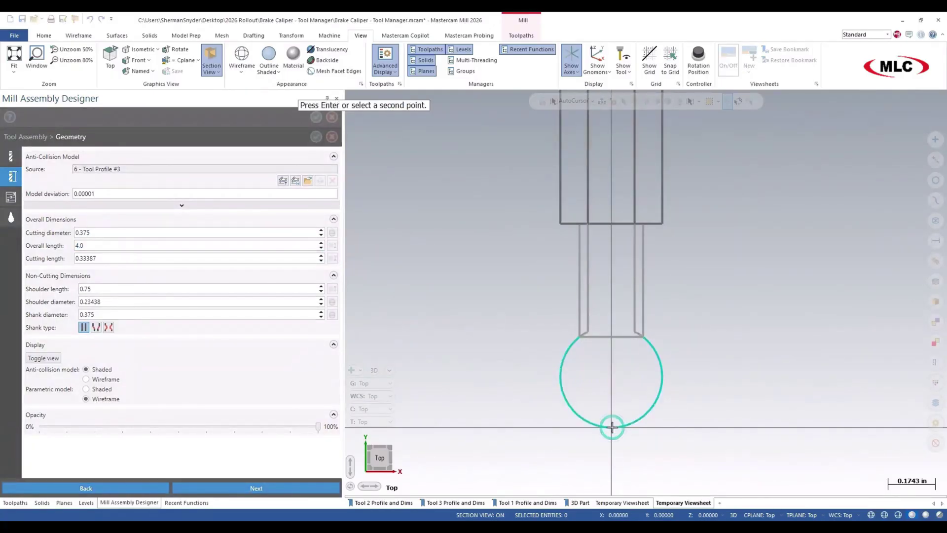
left_click(641, 337)
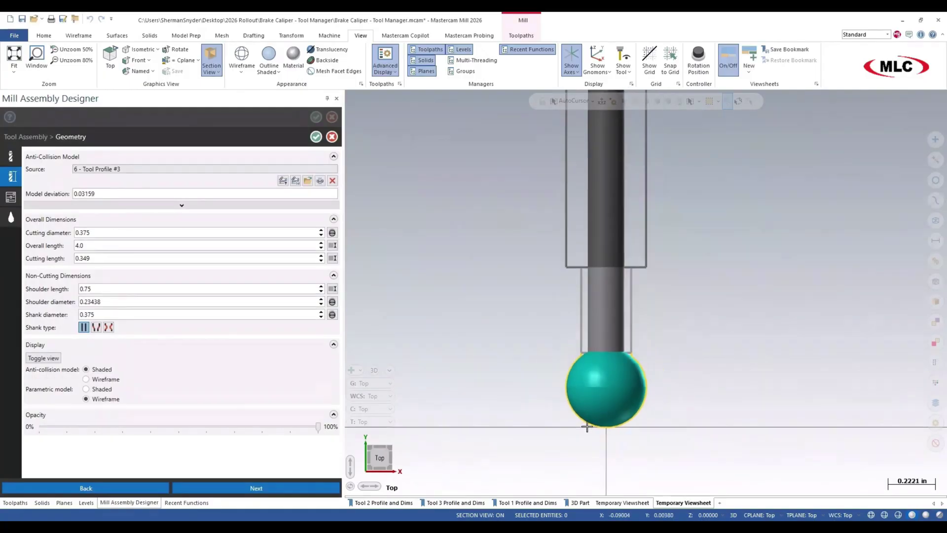
Step: Set the shoulder diameter to 0.172 by picking the shank edge on the outline
scroll(587, 423, "down", 2)
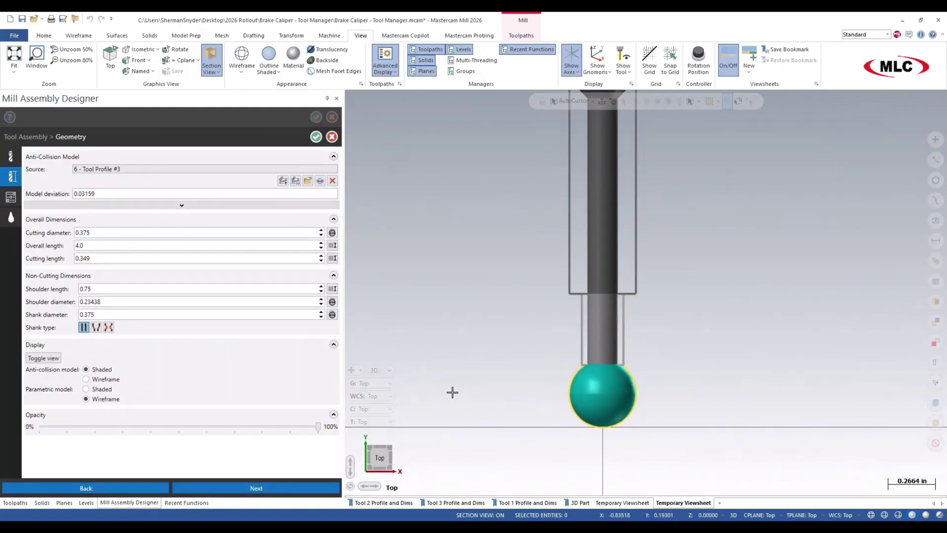
left_click(175, 302)
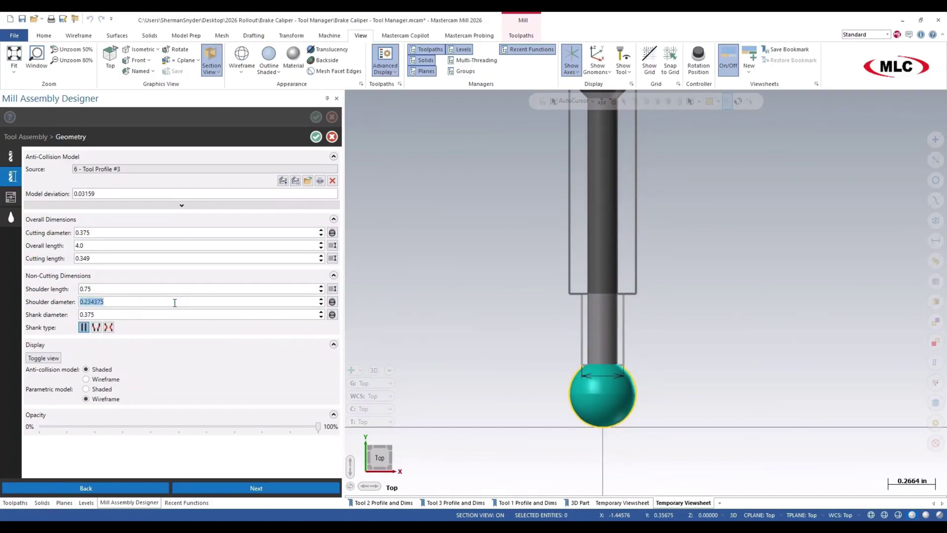
left_click(332, 301)
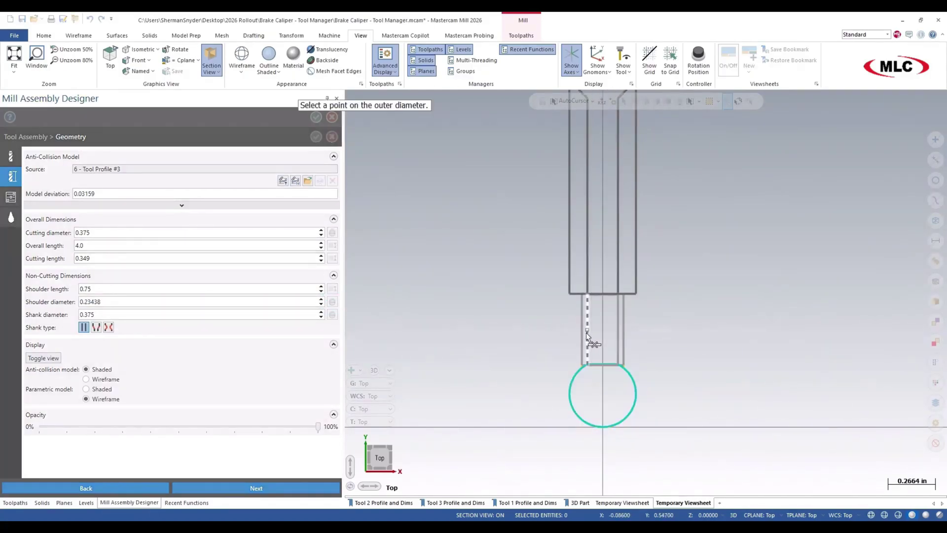
left_click(587, 333)
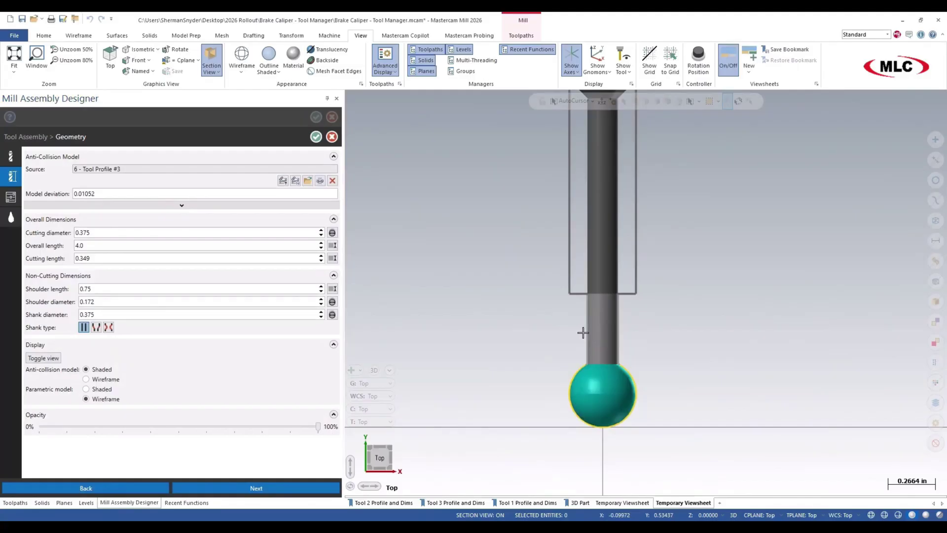
Step: Make the shank 45° tapered with a 1.85 shoulder length, then view the tool in its holder
scroll(563, 365, "down", 2)
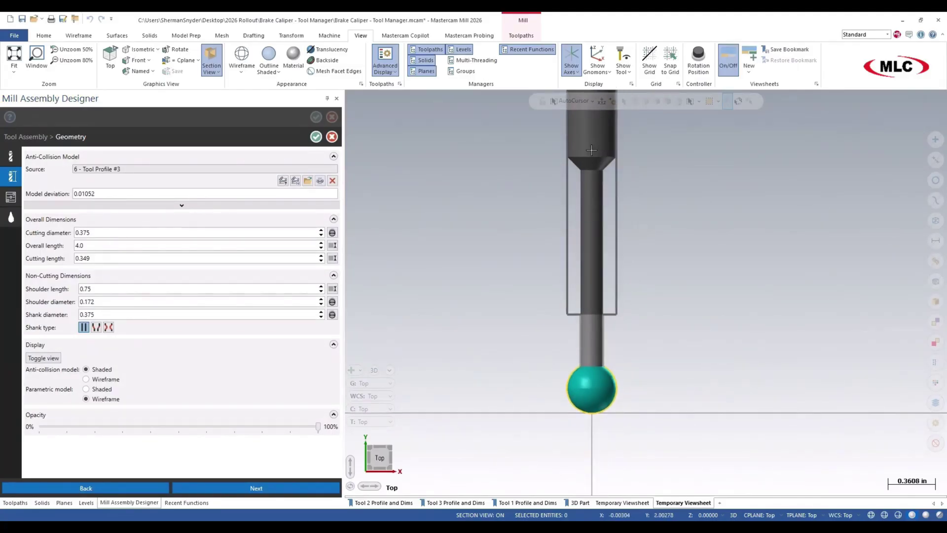
left_click(95, 328)
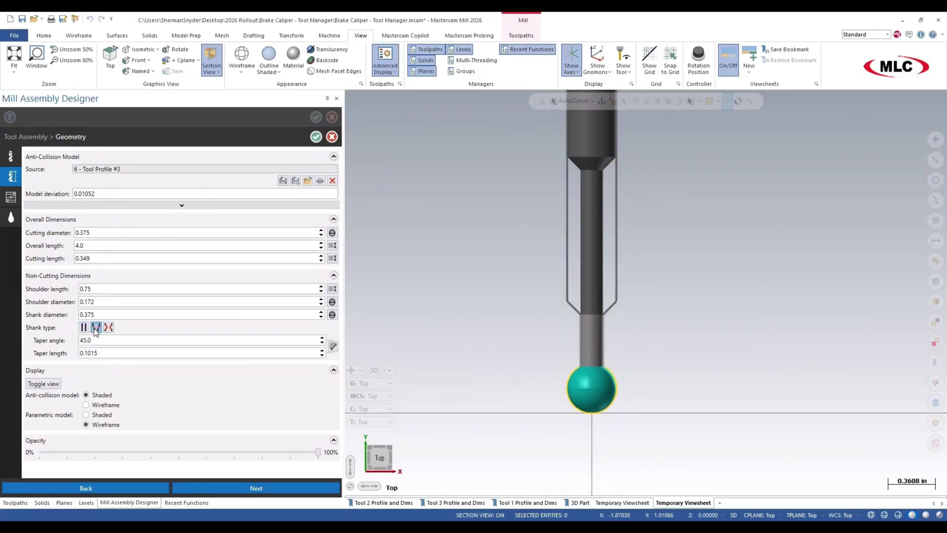
left_click(332, 289)
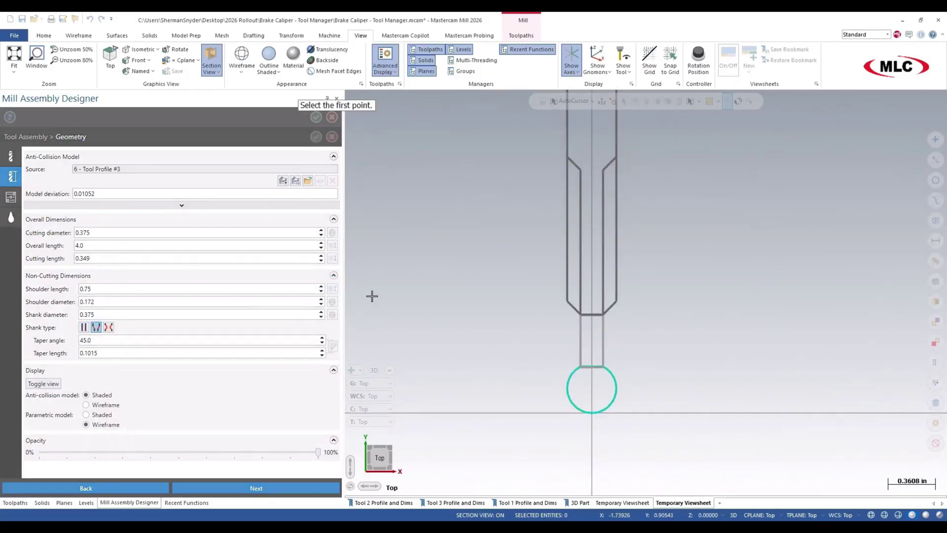
left_click(592, 412)
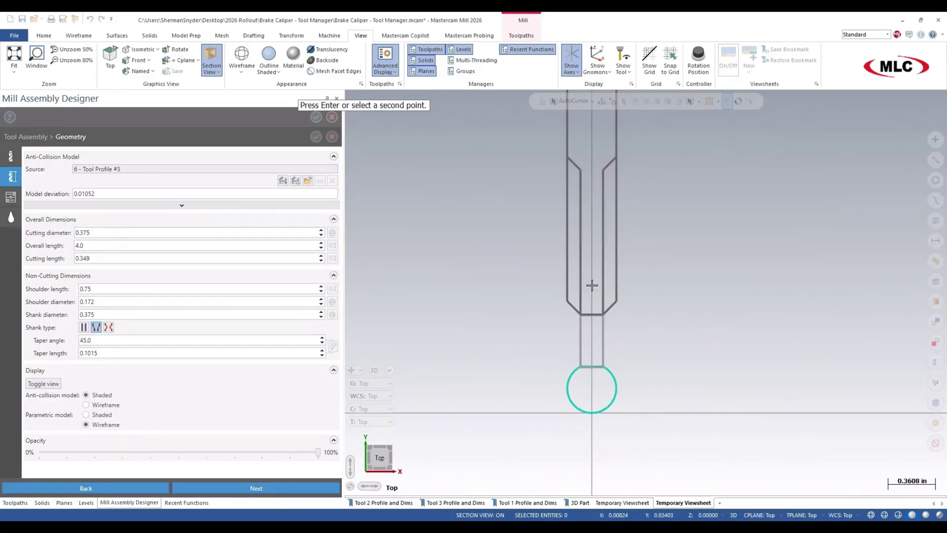
left_click(604, 172)
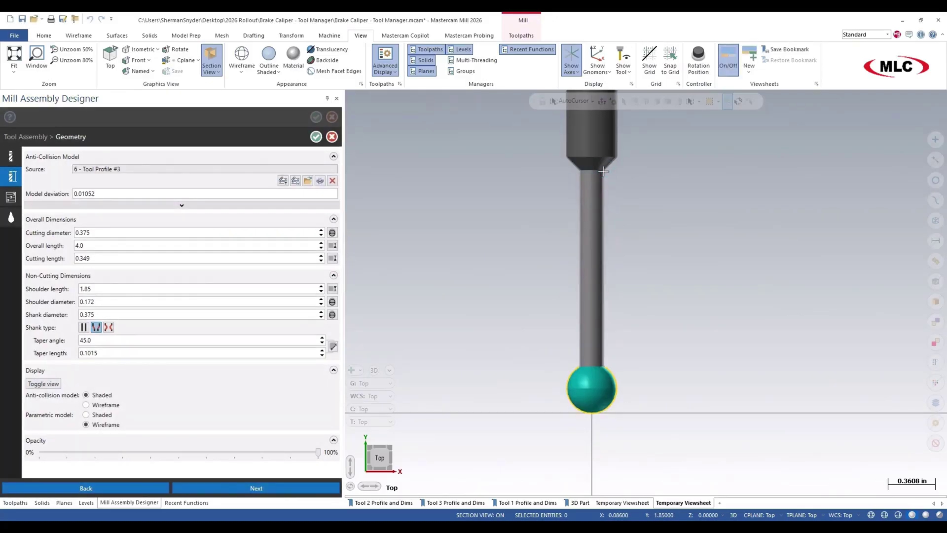
scroll(569, 385, "down", 3)
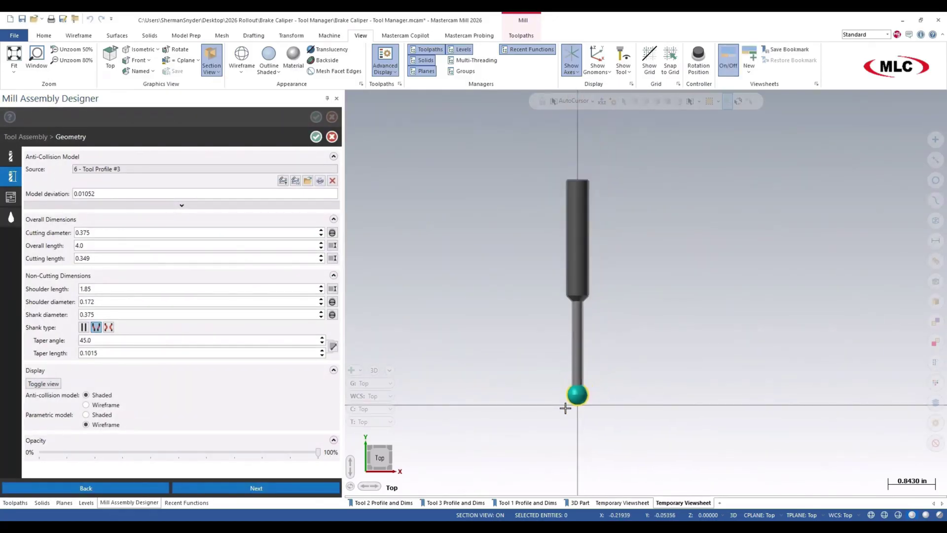
left_click(316, 137)
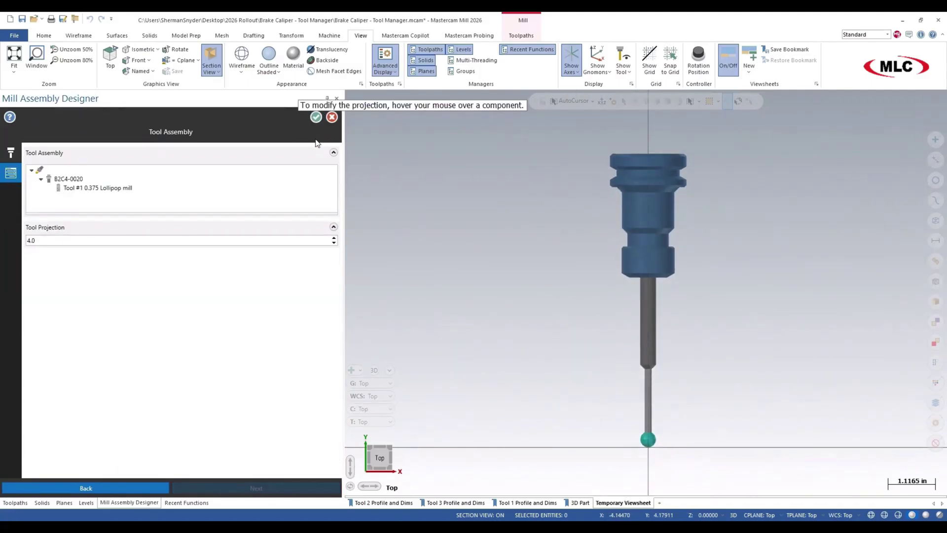
Step: Change the lollipop tool's projection from 4.0 to 3.5 and accept the assembly
left_click(148, 240)
type("3.5")
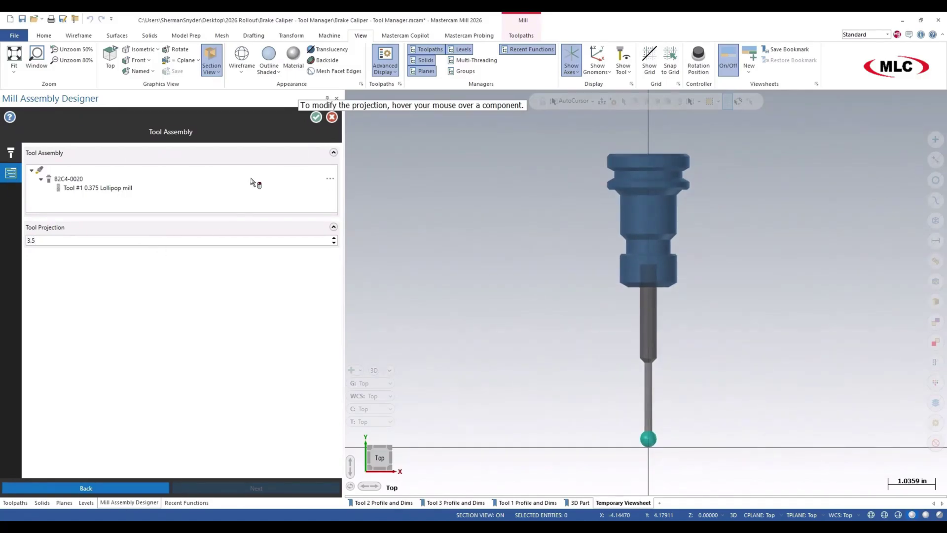
left_click(315, 117)
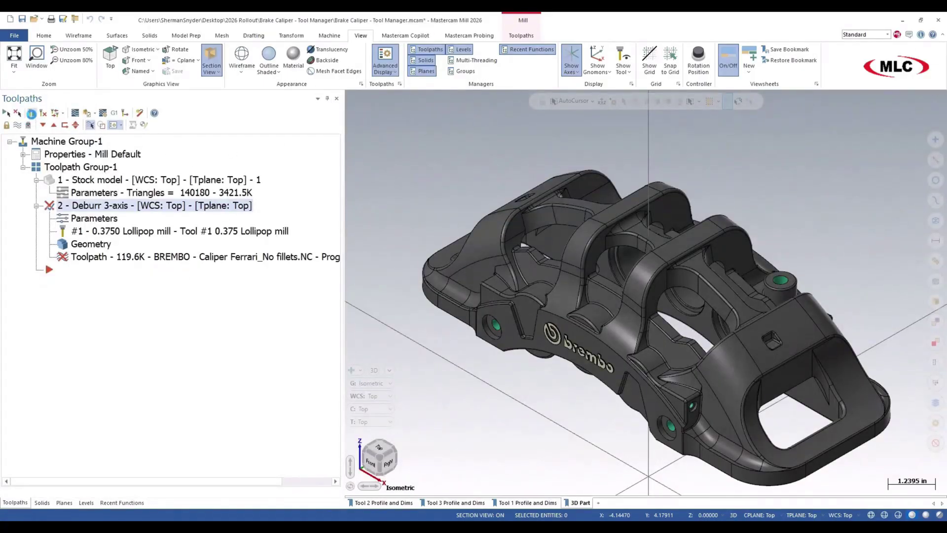
Step: Regenerate the out-of-date Deburr 3-axis operation and open its backplot
left_click(31, 113)
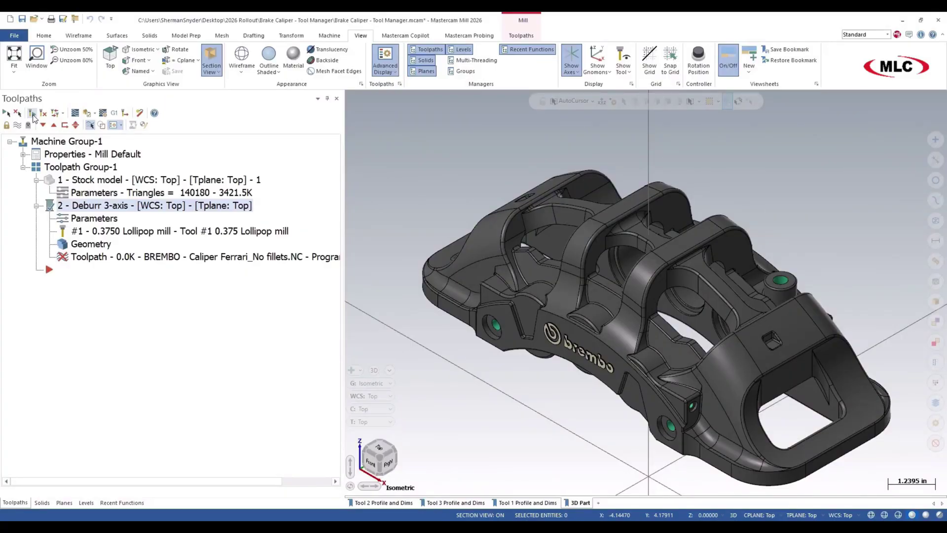
left_click(32, 114)
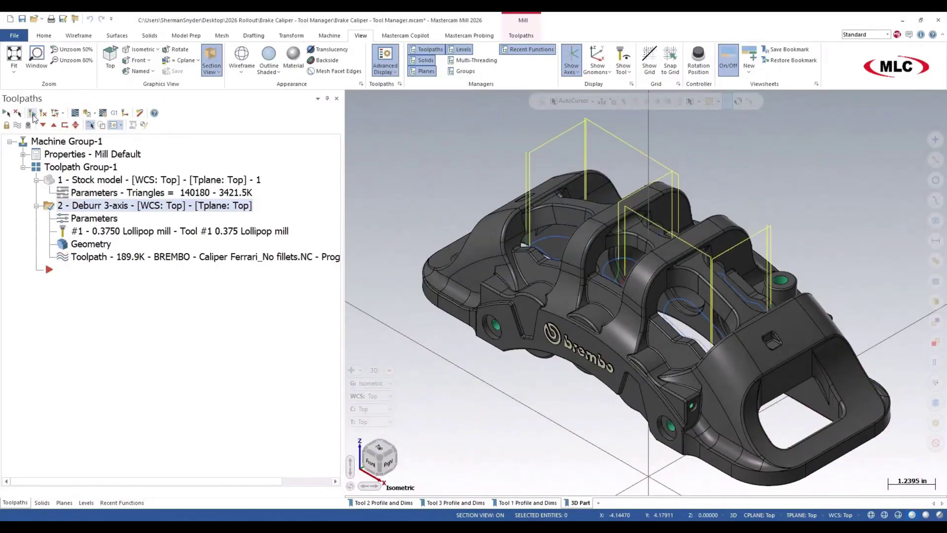
left_click(75, 113)
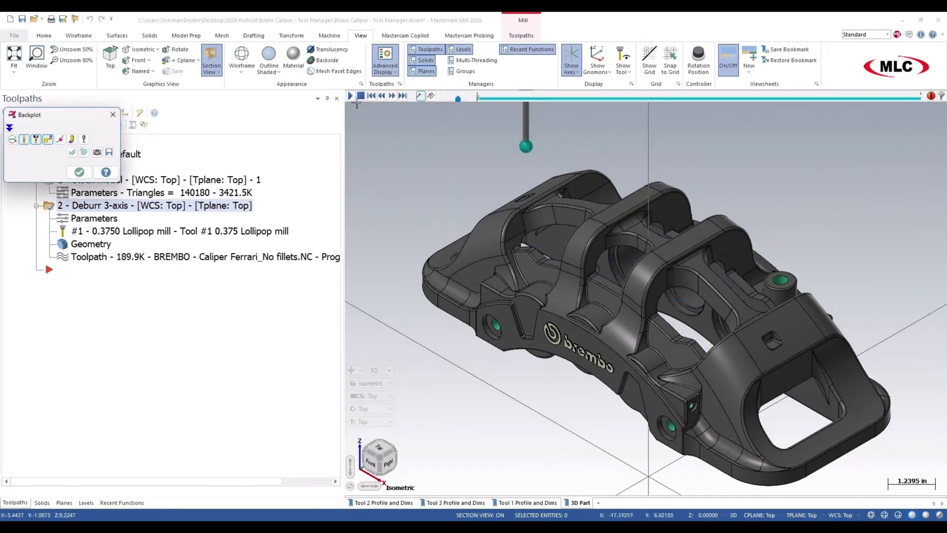
Step: Play the regenerated deburr toolpath simulation, then close the backplot
left_click(351, 95)
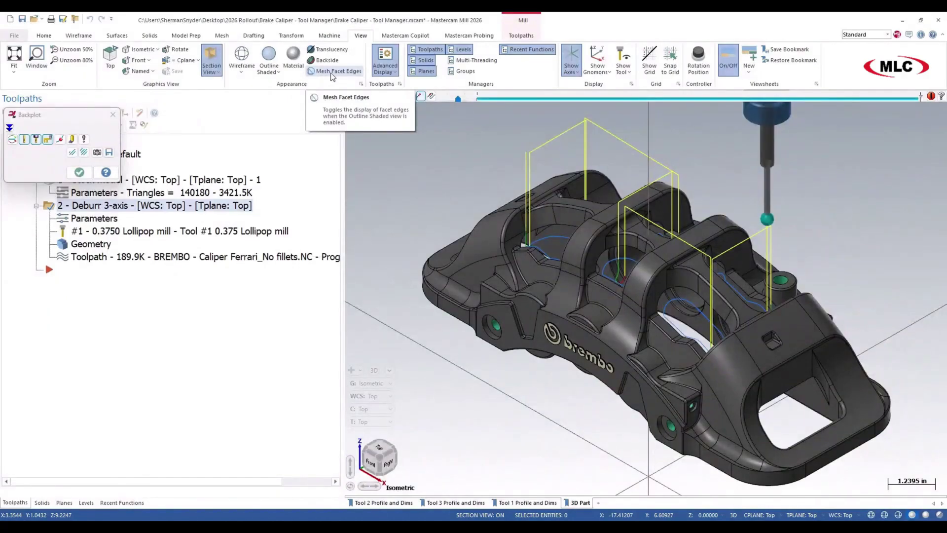
left_click(79, 172)
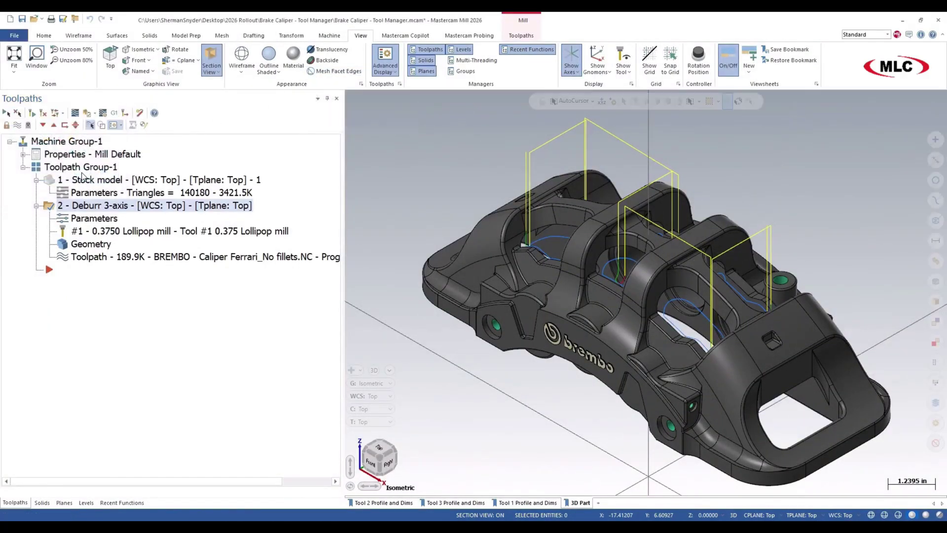